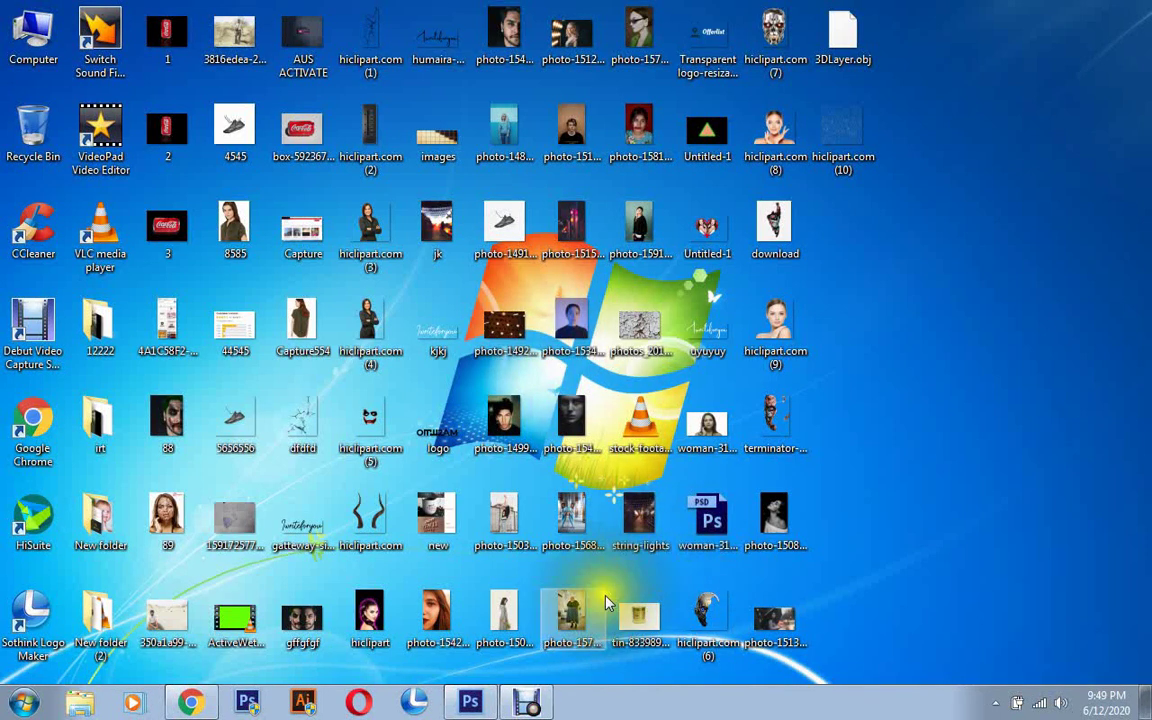
# - Restore the Photoshop window showing the umbrella photo from the taskbar
pyautogui.click(484, 708)
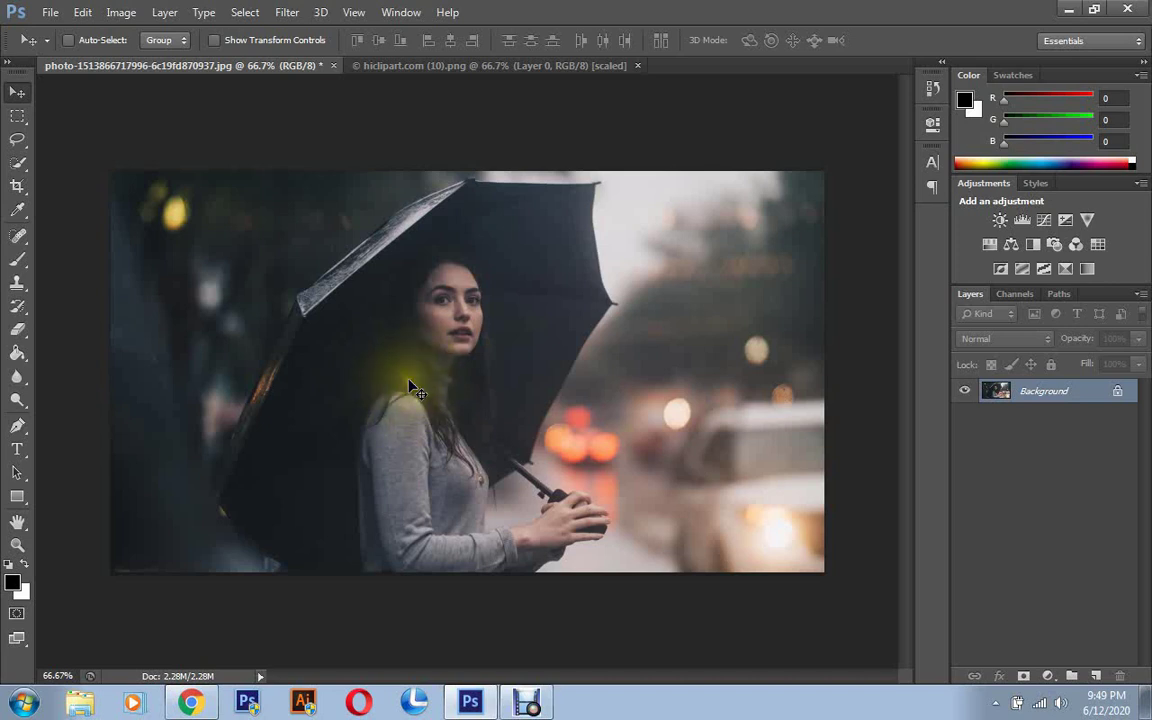
# - Drag the rain image from the hiclipart (10).png document onto the umbrella photo as Layer 1
pyautogui.click(414, 66)
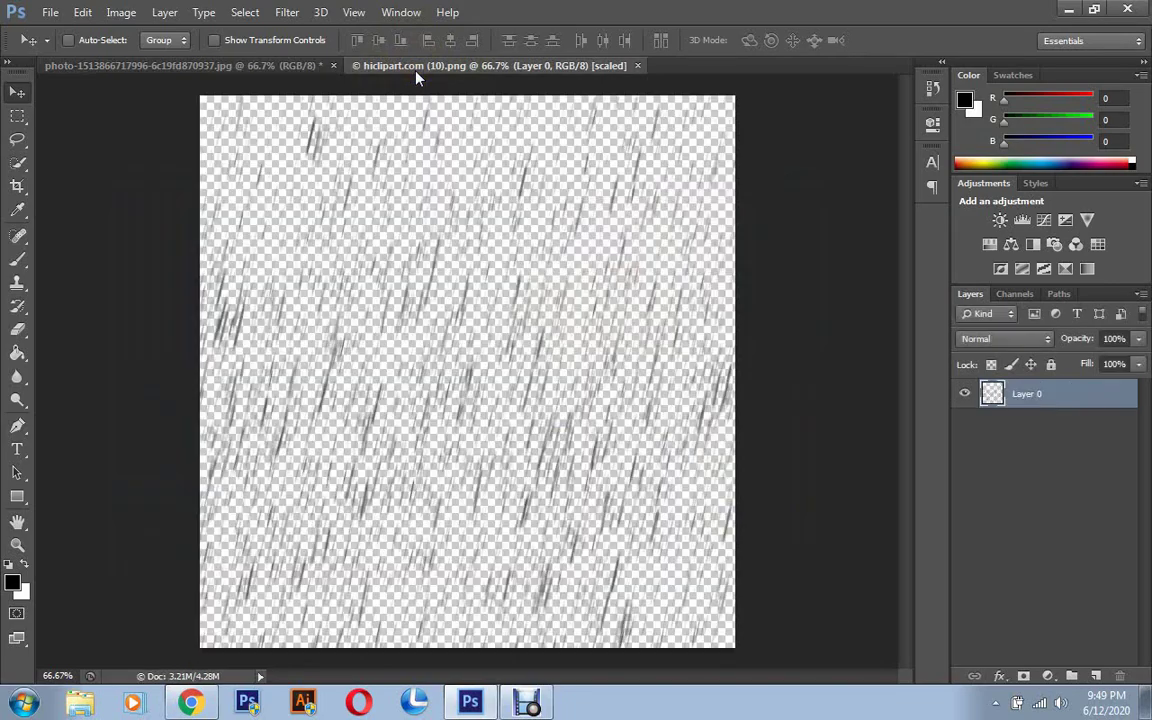
pyautogui.moveTo(450, 213)
pyautogui.mouseDown()
pyautogui.moveTo(451, 250)
pyautogui.moveTo(446, 207)
pyautogui.moveTo(437, 252)
pyautogui.moveTo(411, 226)
pyautogui.moveTo(401, 249)
pyautogui.moveTo(473, 194)
pyautogui.moveTo(489, 251)
pyautogui.moveTo(522, 185)
pyautogui.moveTo(447, 190)
pyautogui.moveTo(514, 180)
pyautogui.moveTo(489, 219)
pyautogui.mouseUp()
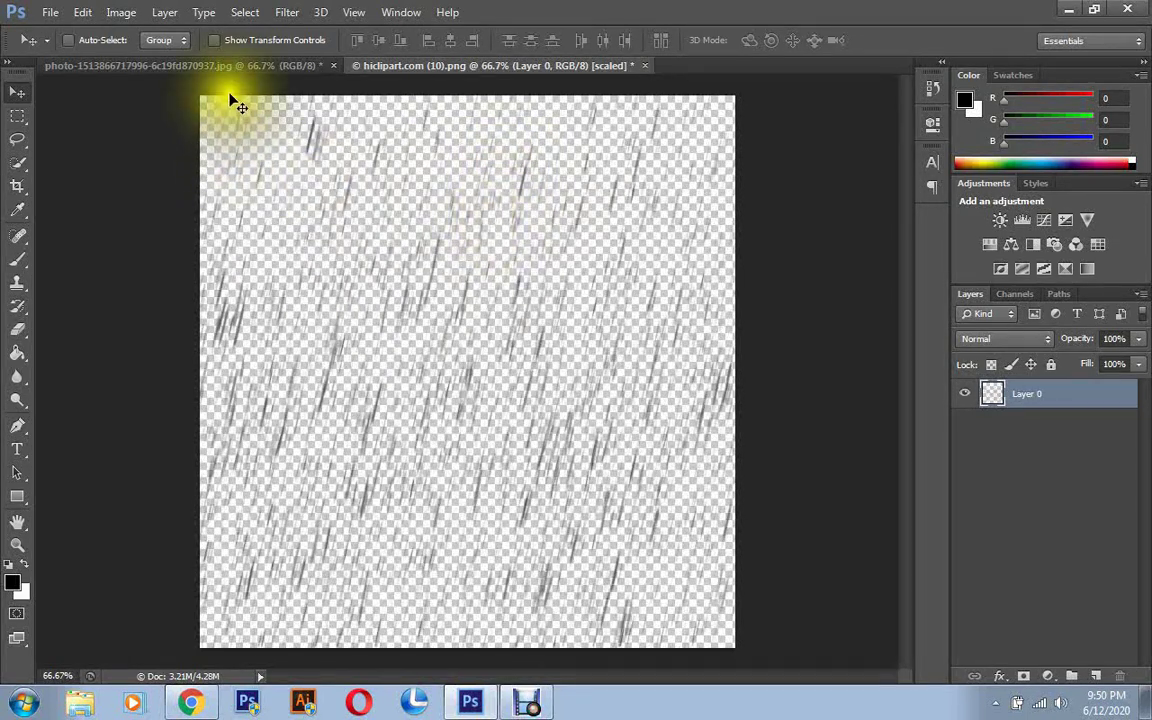
pyautogui.click(202, 66)
pyautogui.click(430, 65)
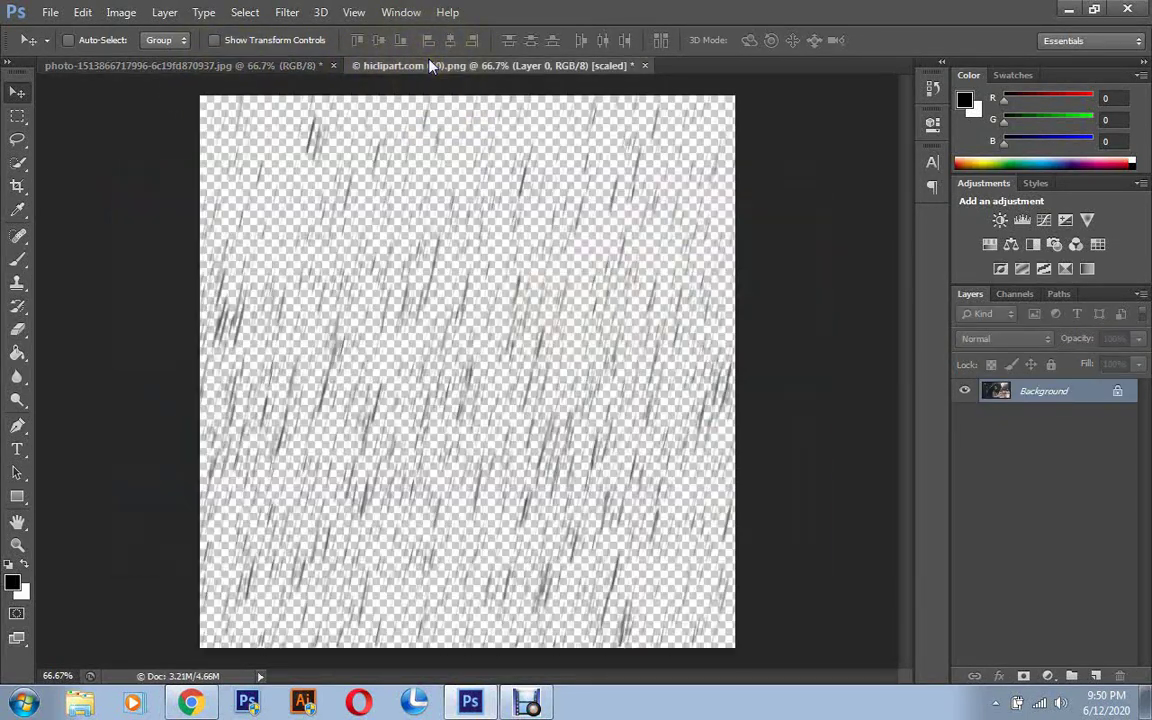
pyautogui.moveTo(465, 221)
pyautogui.mouseDown()
pyautogui.moveTo(452, 296)
pyautogui.moveTo(404, 244)
pyautogui.moveTo(442, 249)
pyautogui.moveTo(333, 146)
pyautogui.moveTo(426, 222)
pyautogui.mouseUp()
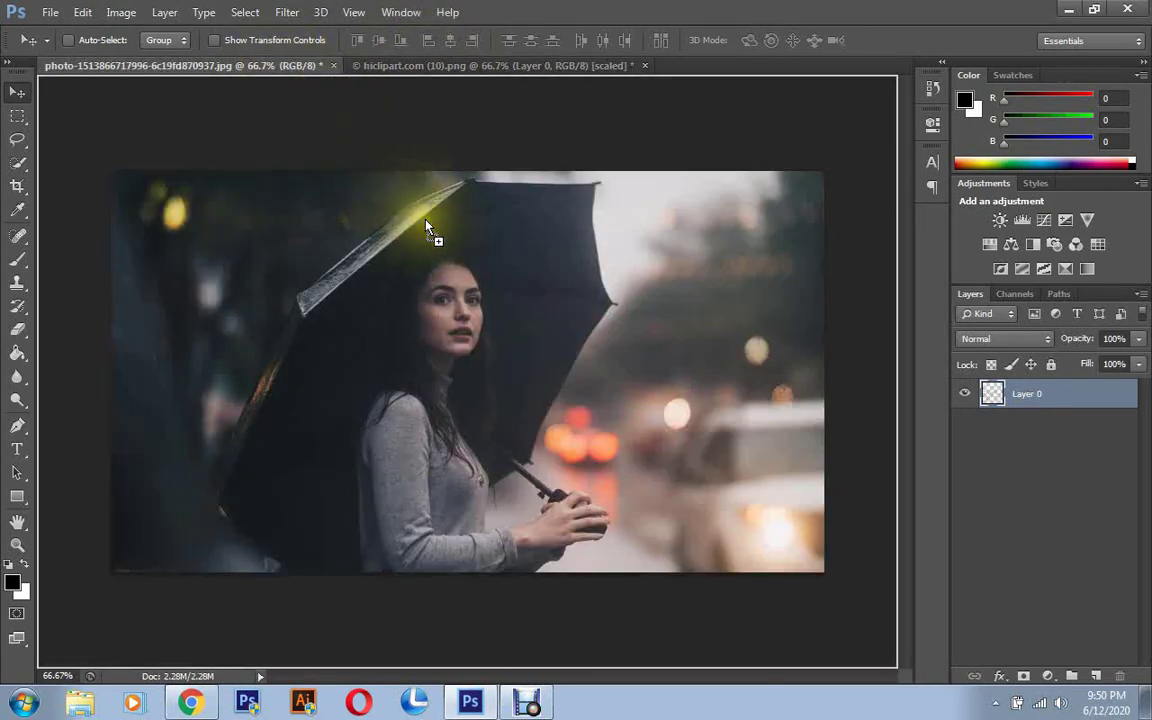
pyautogui.moveTo(404, 265)
pyautogui.mouseDown()
pyautogui.moveTo(334, 273)
pyautogui.moveTo(427, 278)
pyautogui.moveTo(405, 282)
pyautogui.mouseUp()
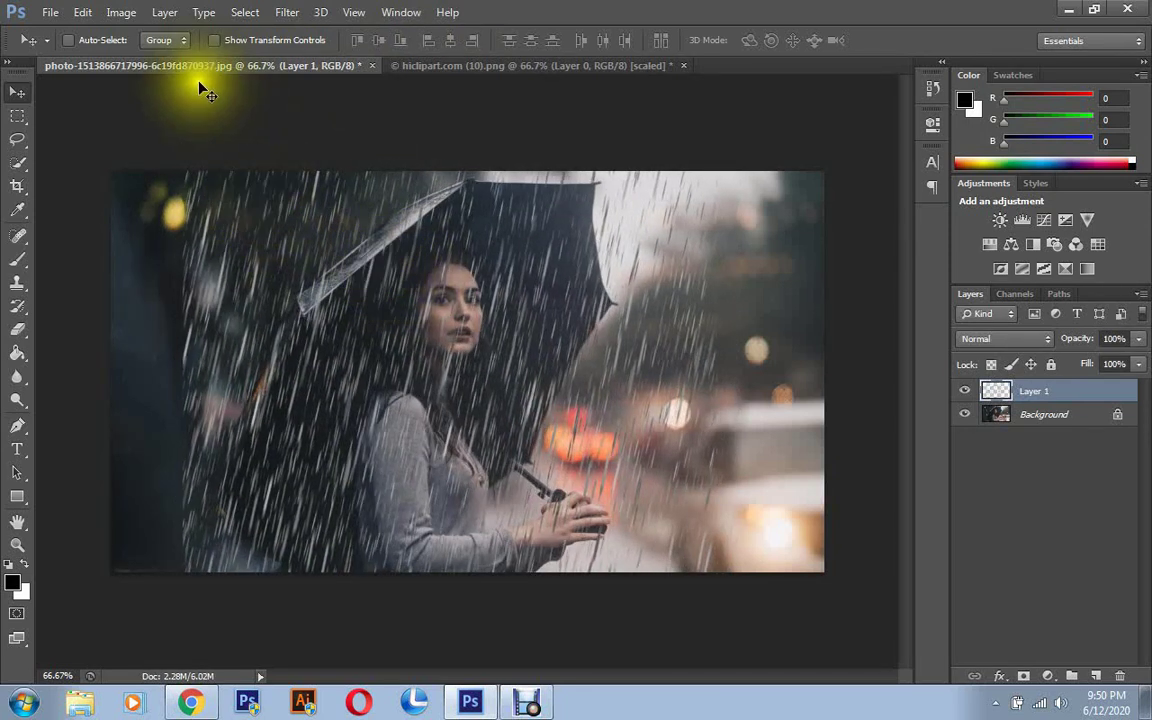
# - Free Transform the rain layer, scaling it from the corner and side to span the photo
pyautogui.click(80, 12)
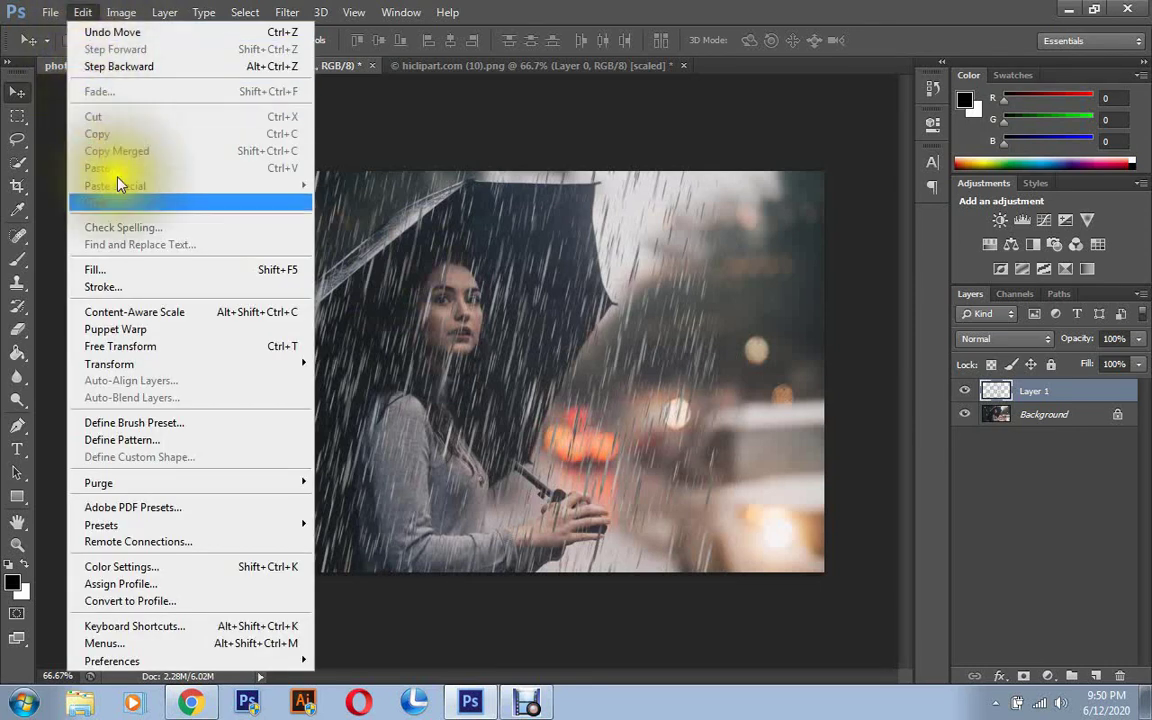
pyautogui.click(284, 346)
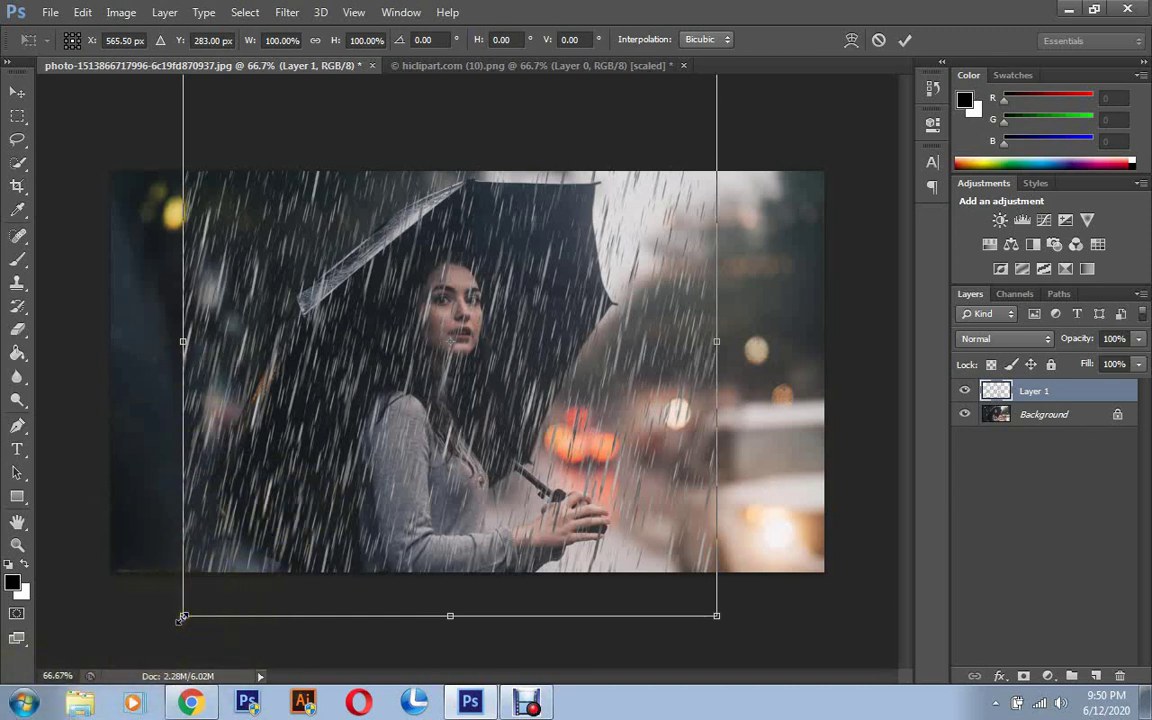
pyautogui.moveTo(183, 617); pyautogui.dragTo(57, 669)
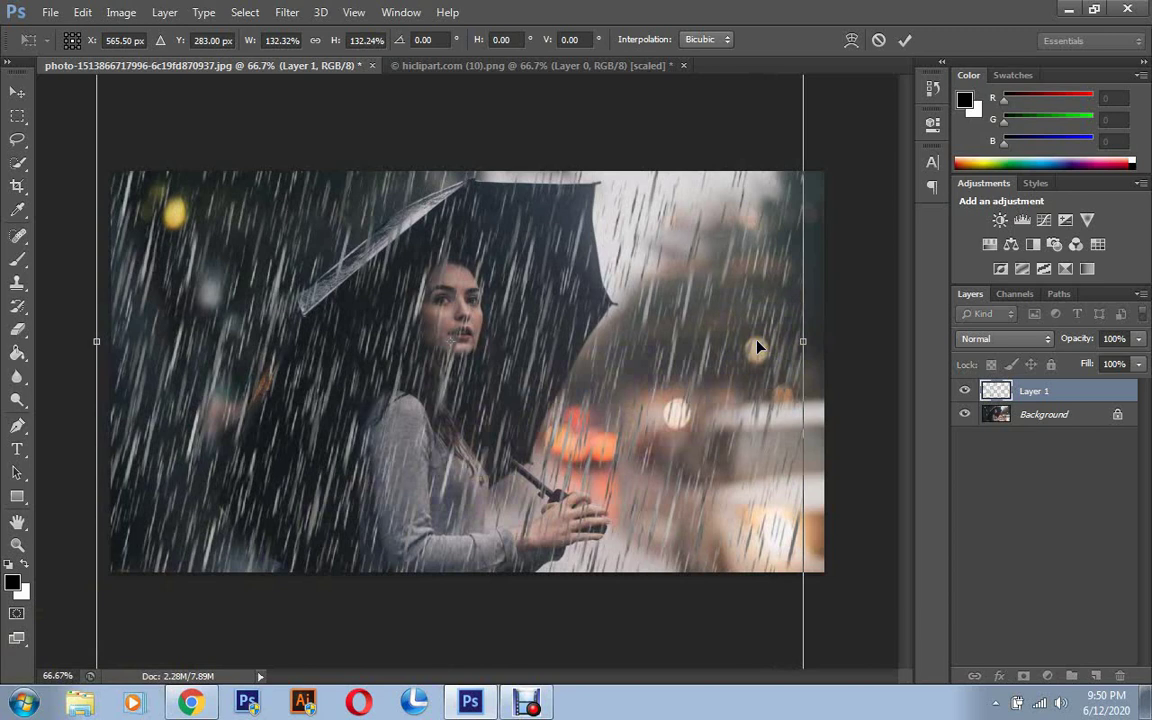
pyautogui.moveTo(803, 342); pyautogui.dragTo(826, 342)
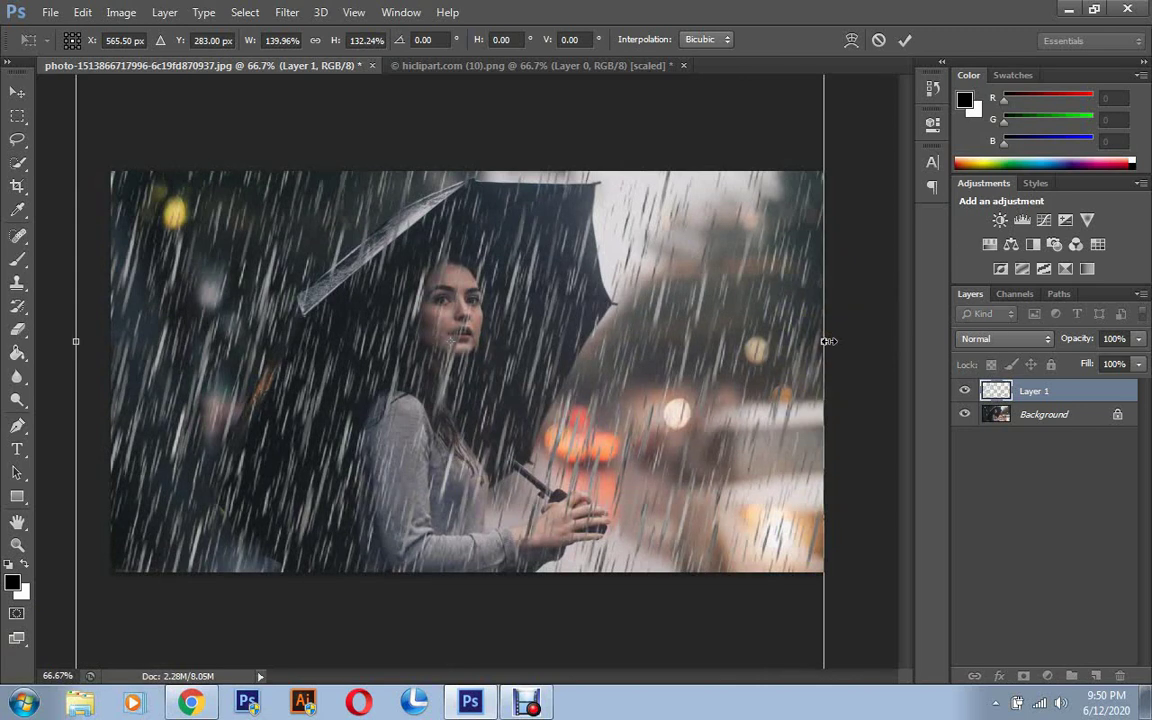
pyautogui.press('Return')
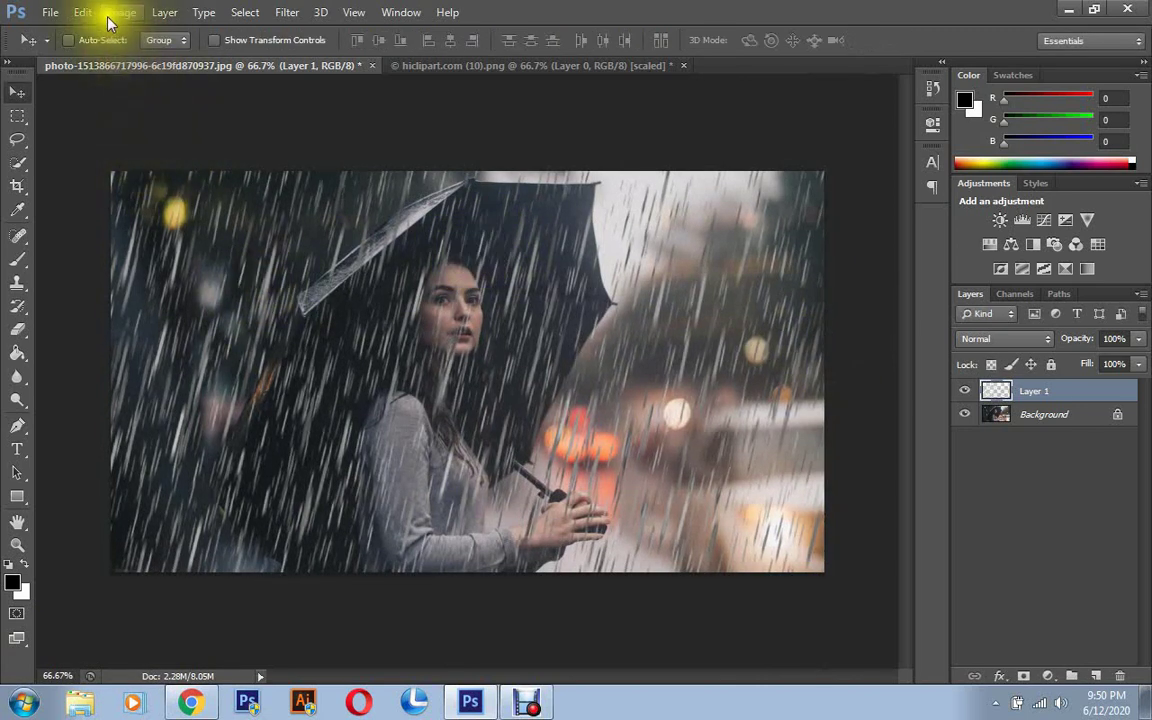
# - Free Transform the rain layer a second time and commit the final size
pyautogui.click(85, 12)
pyautogui.click(230, 345)
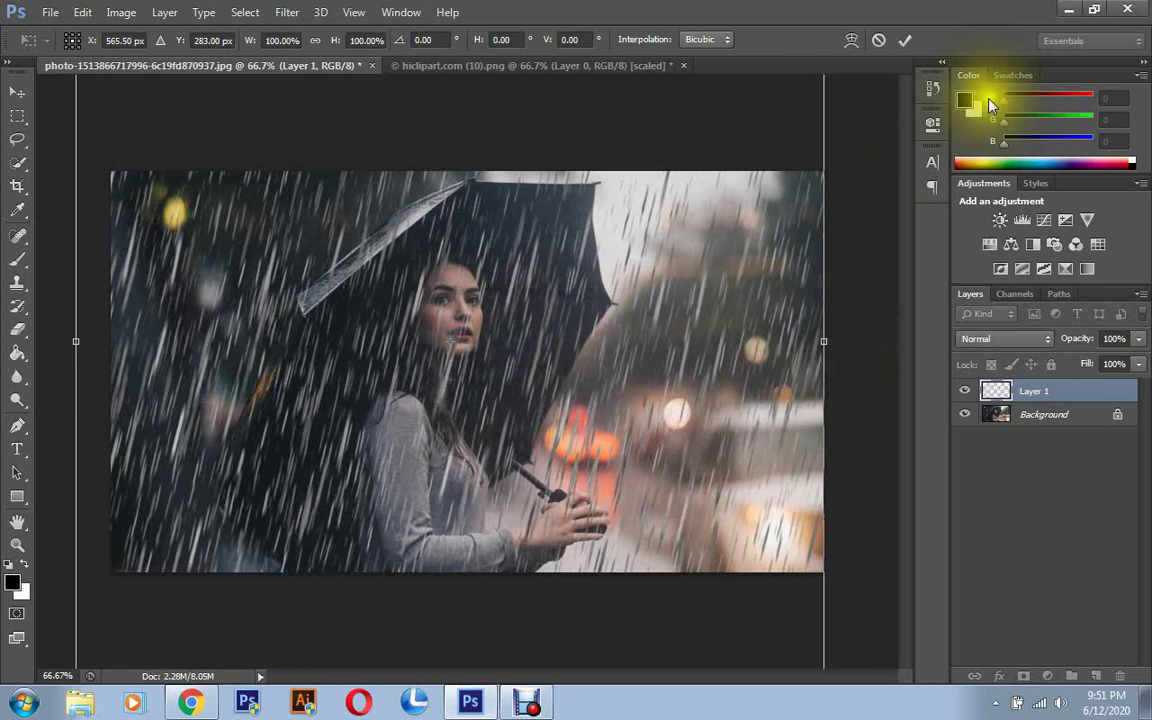
pyautogui.press('d')
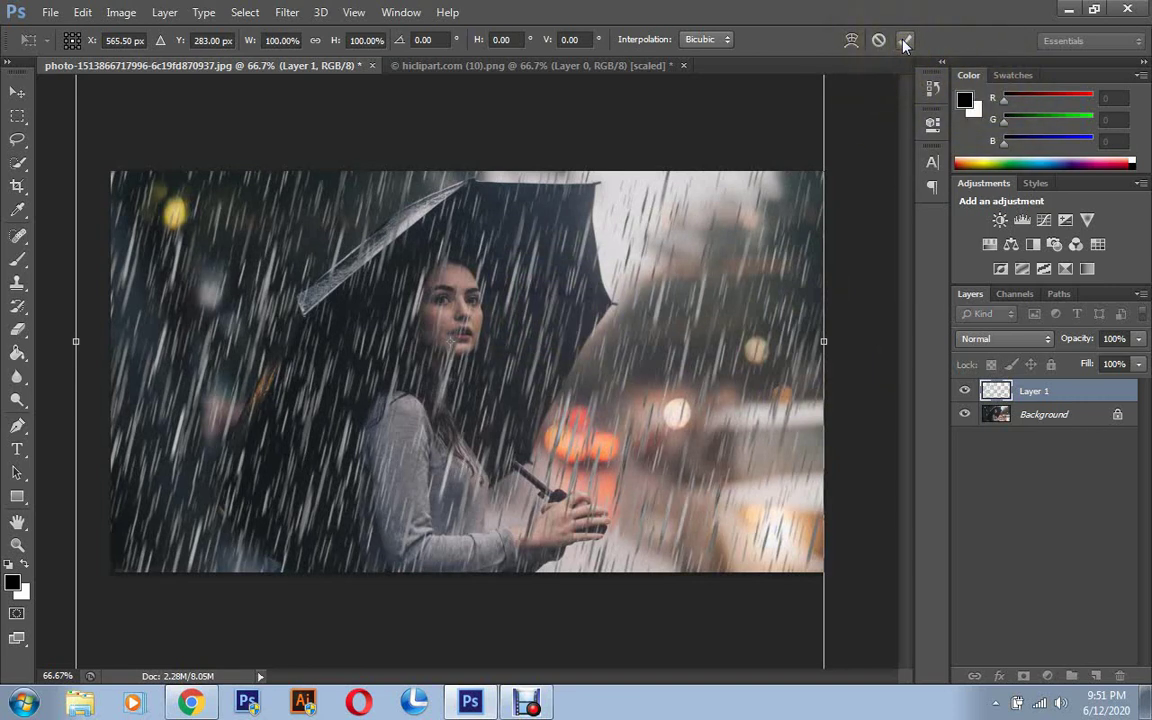
pyautogui.click(905, 42)
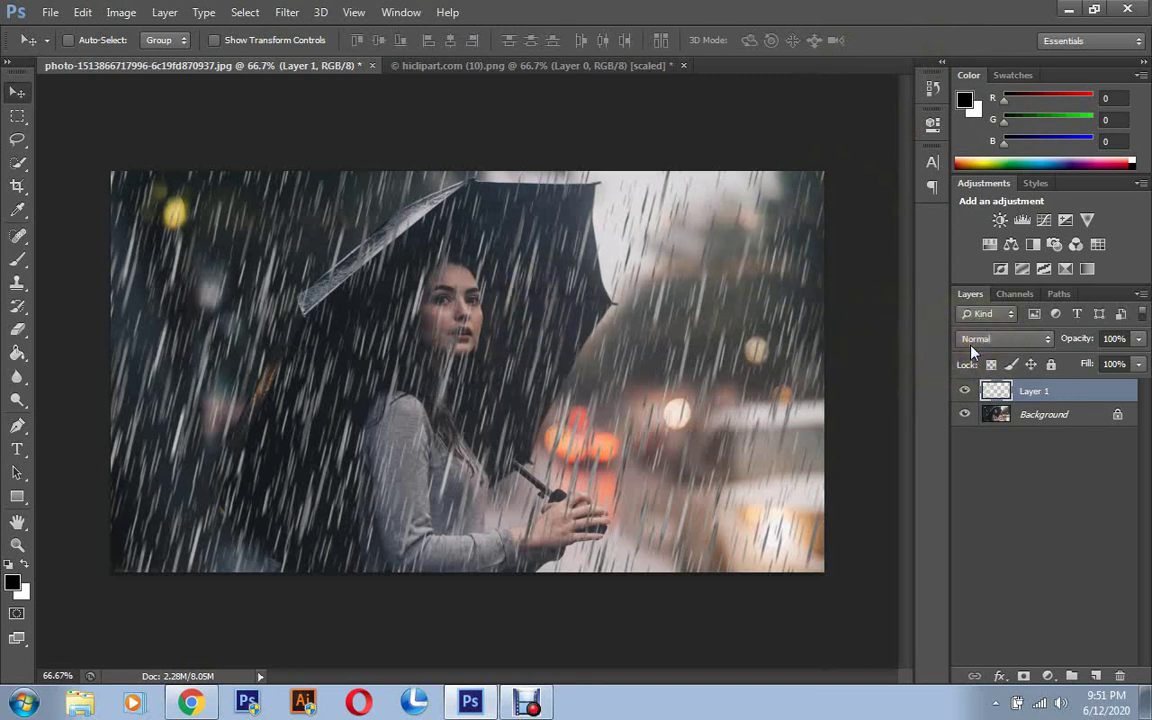
pyautogui.click(674, 345)
# - Try the Dissolve blend mode on the rain layer
pyautogui.click(978, 341)
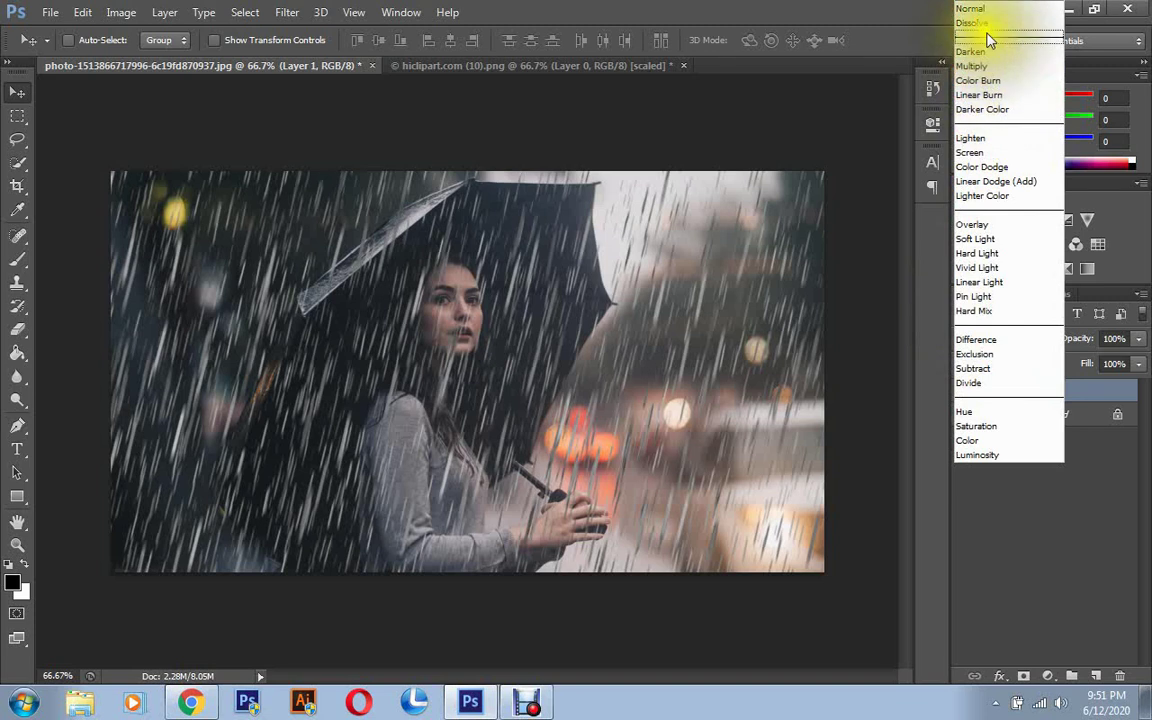
pyautogui.click(985, 24)
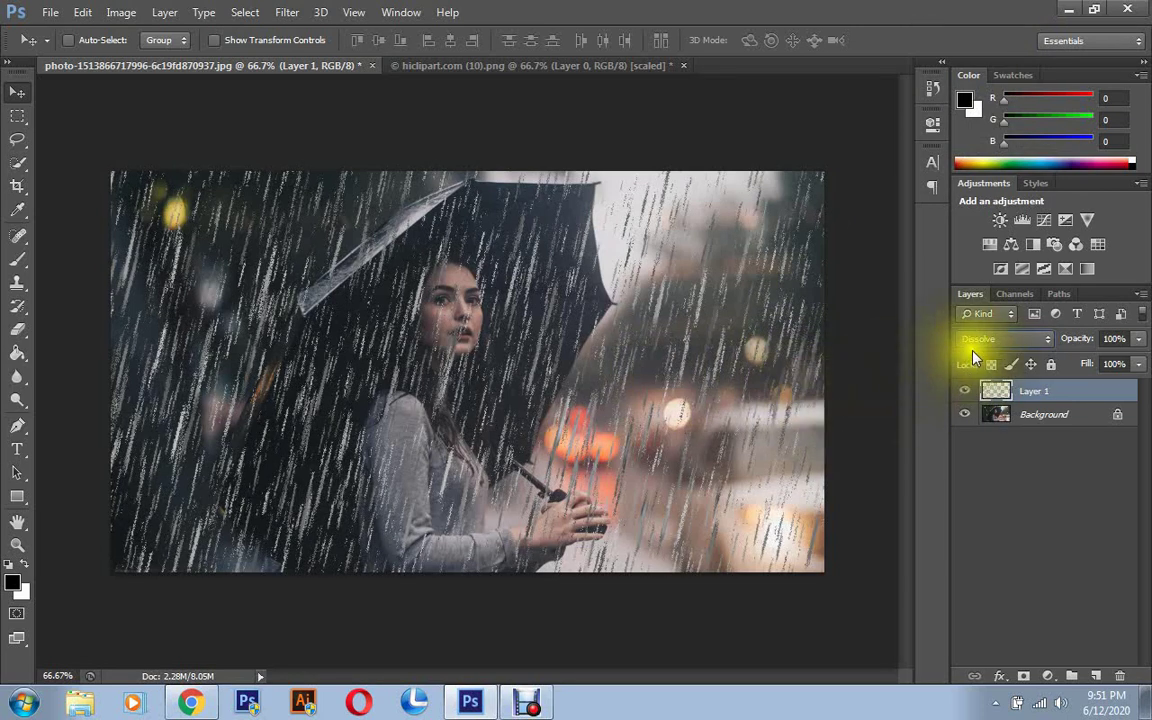
pyautogui.click(975, 340)
pyautogui.click(985, 25)
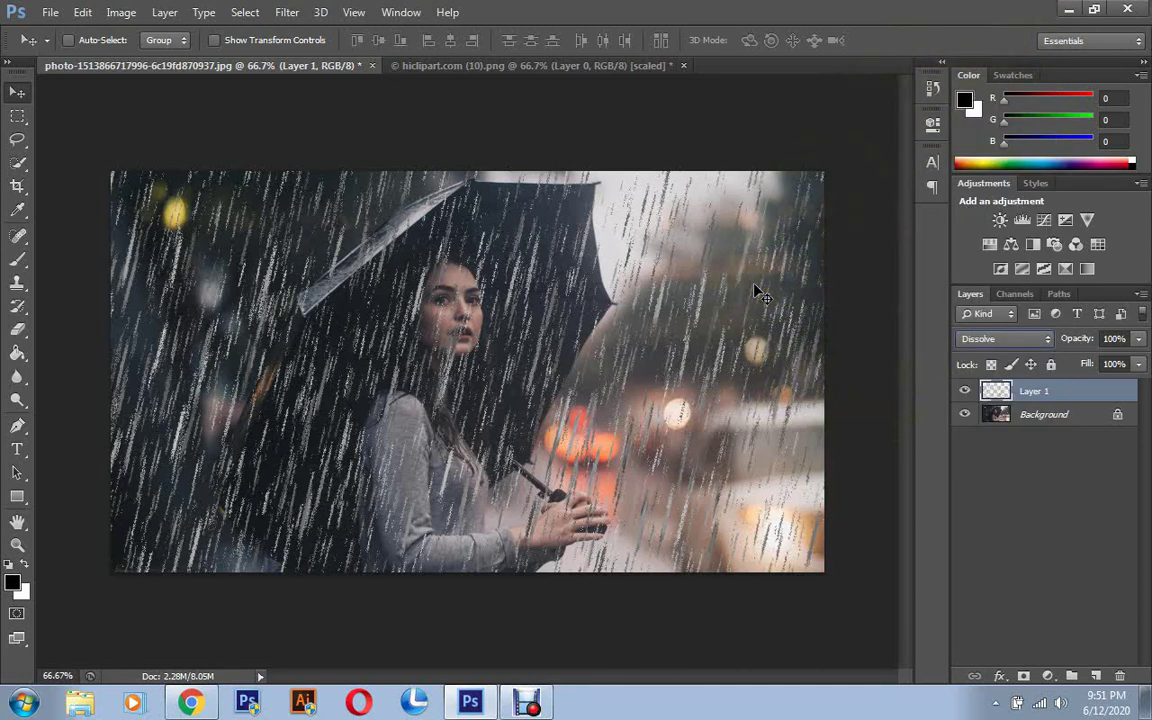
# - Cycle the rain layer's blend modes with Shift+plus/minus, settling on Screen
pyautogui.hotkey('shift', '+')
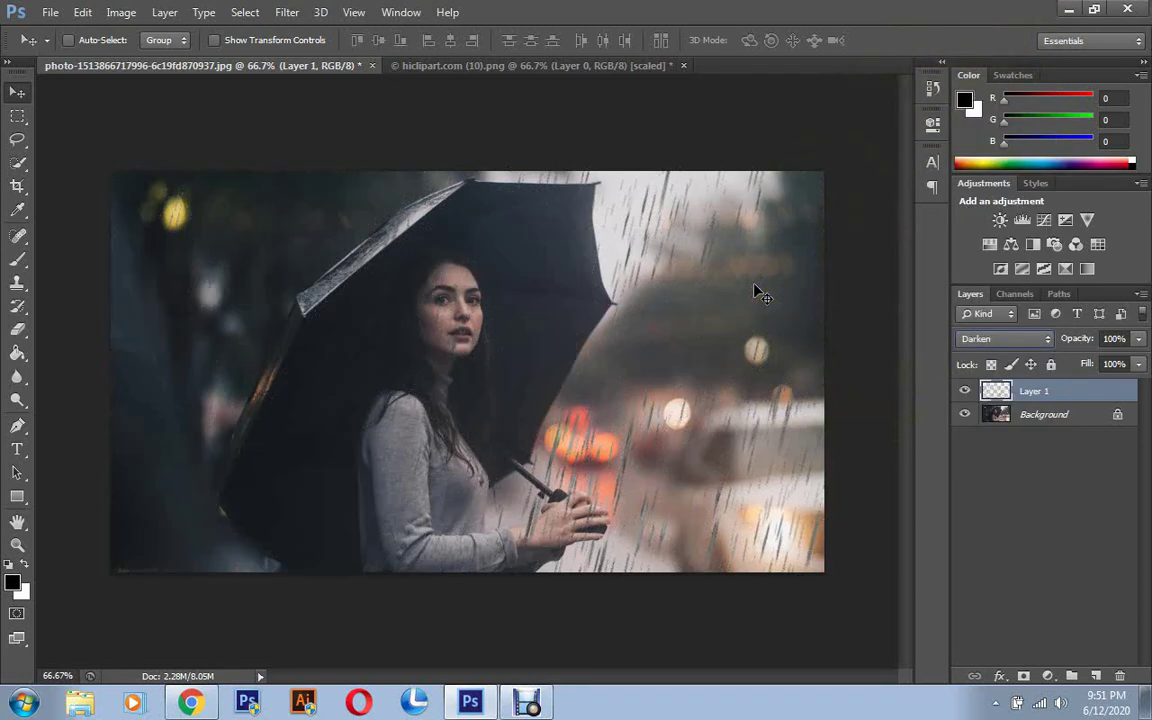
pyautogui.hotkey('shift', '+')
pyautogui.hotkey('shift', '+')
pyautogui.hotkey('shift', '+')
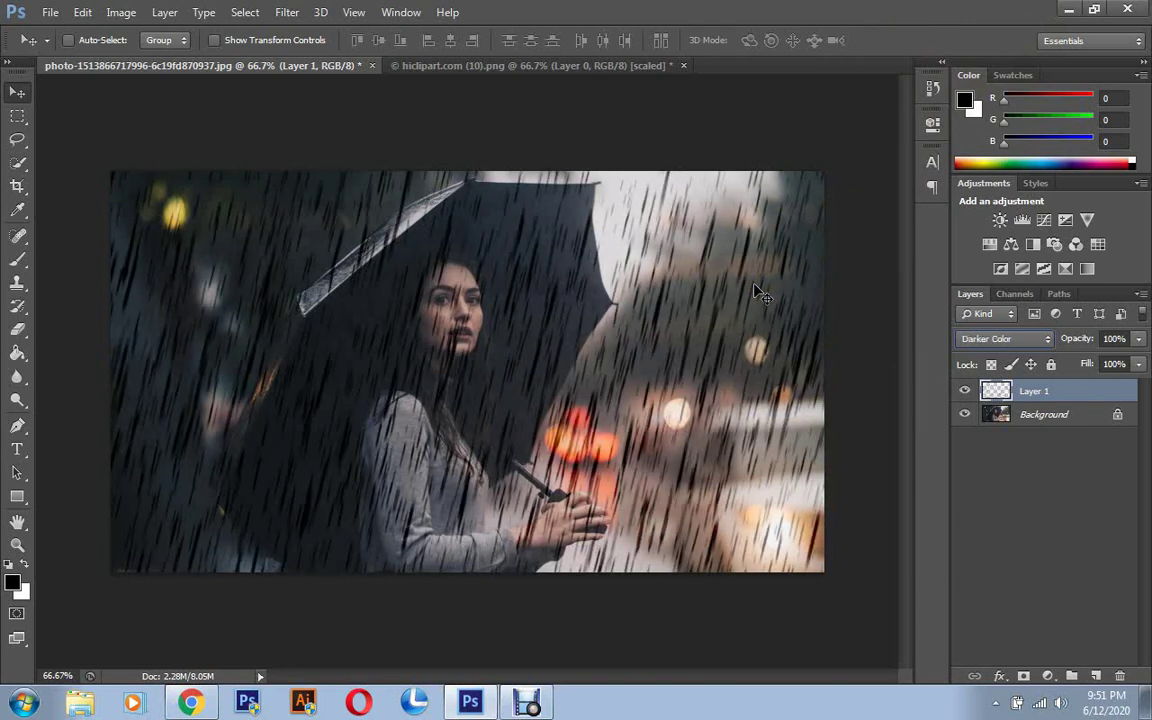
pyautogui.hotkey('shift', '+')
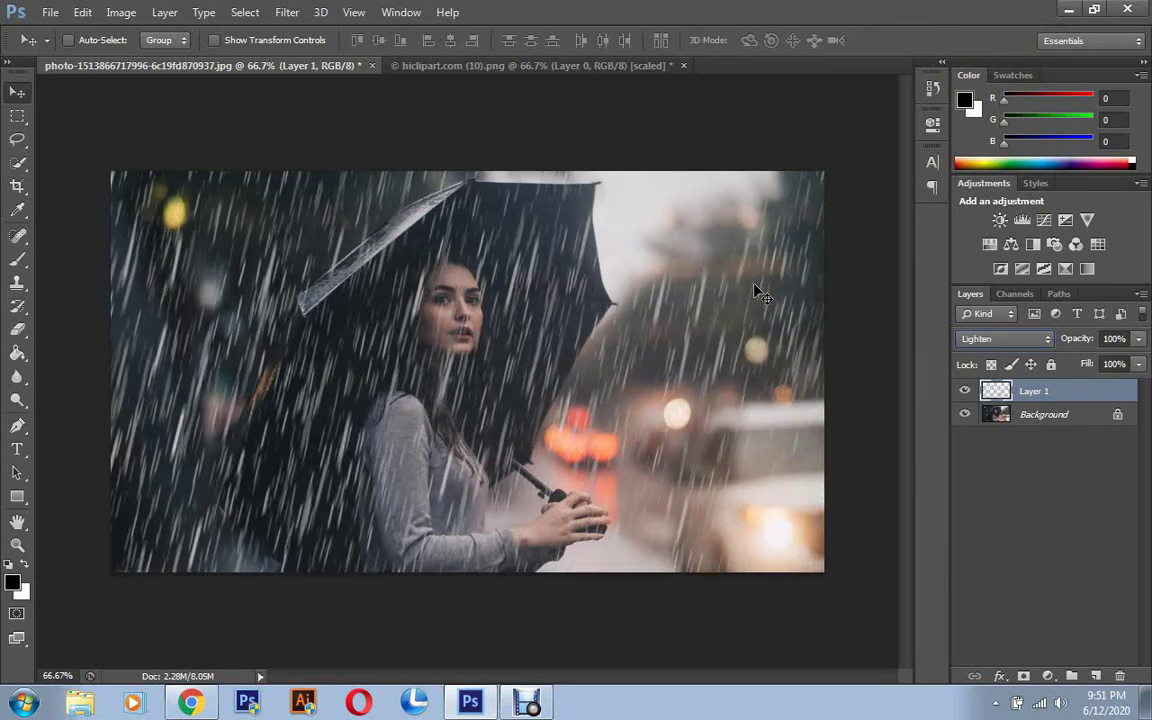
pyautogui.hotkey('shift', '+')
pyautogui.hotkey('shift', '+')
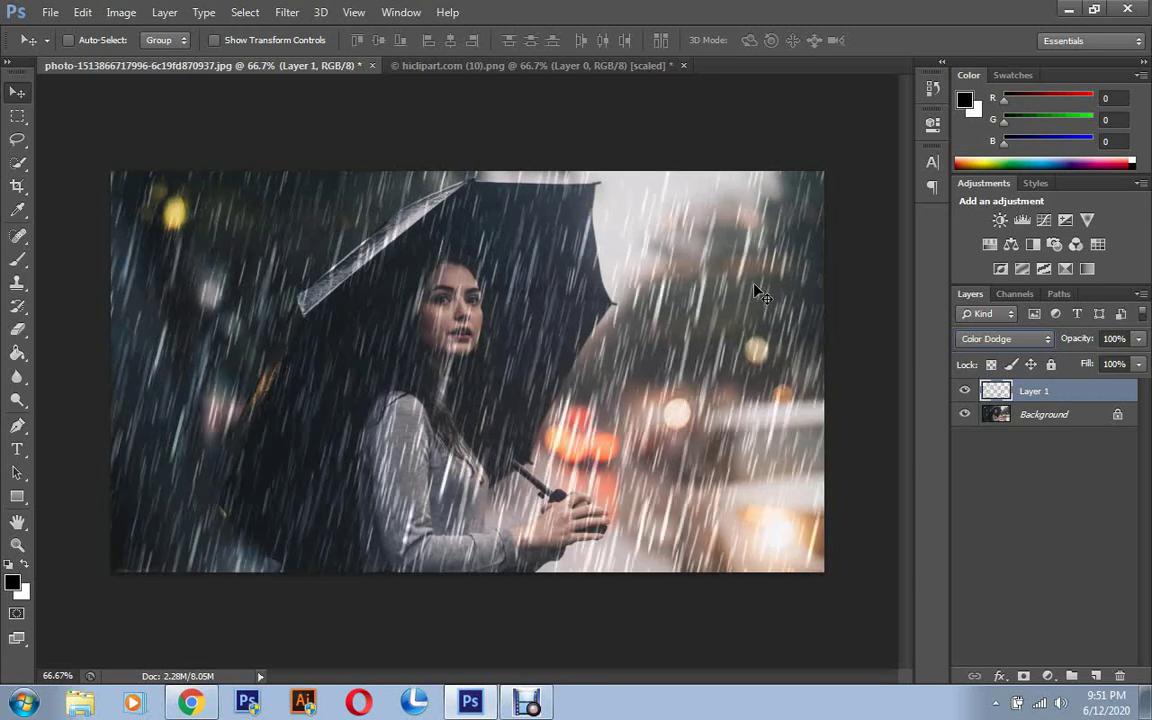
pyautogui.hotkey('shift', '+')
pyautogui.hotkey('shift', '+')
pyautogui.hotkey('shift', '+')
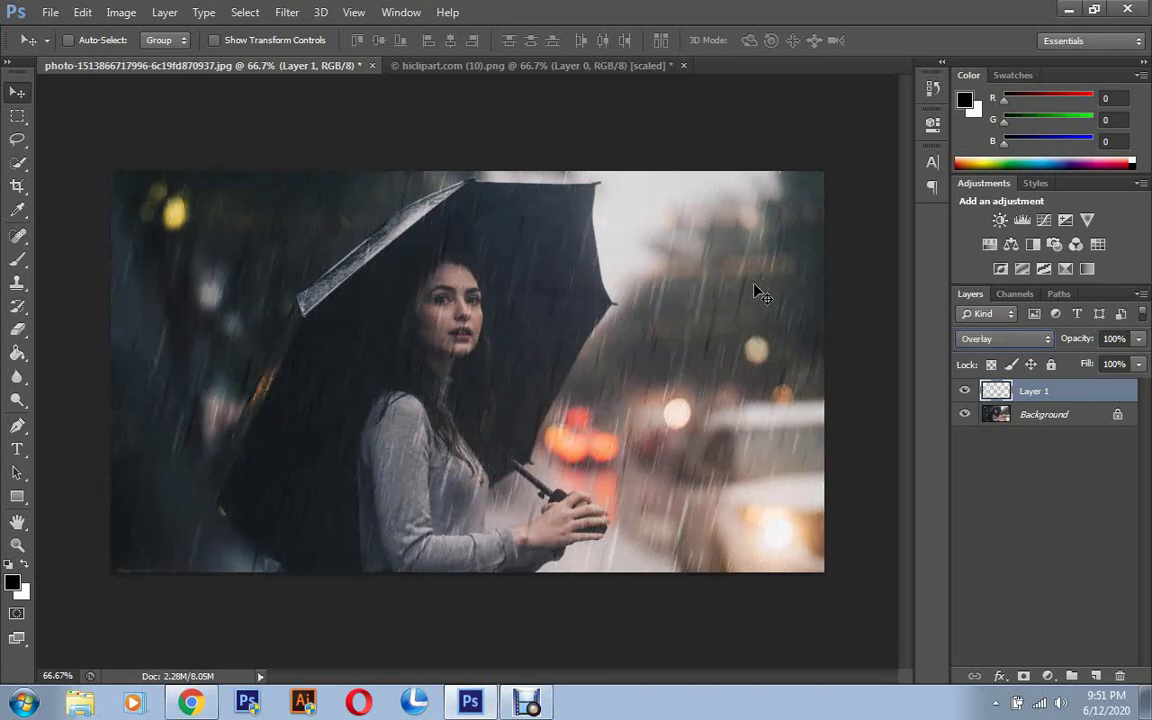
pyautogui.hotkey('shift', '+')
pyautogui.hotkey('shift', '+')
pyautogui.hotkey('shift', '+')
pyautogui.hotkey('shift', '+')
pyautogui.hotkey('shift', '+')
pyautogui.hotkey('shift', '+')
pyautogui.hotkey('shift', '+')
pyautogui.hotkey('shift', '+')
pyautogui.hotkey('shift', '+')
pyautogui.hotkey('shift', '+')
pyautogui.hotkey('shift', '-')
pyautogui.hotkey('shift', '-')
pyautogui.hotkey('shift', '-')
pyautogui.hotkey('shift', '-')
pyautogui.hotkey('shift', '-')
pyautogui.hotkey('shift', '-')
pyautogui.hotkey('shift', '-')
pyautogui.hotkey('shift', '-')
pyautogui.hotkey('shift', '-')
pyautogui.hotkey('shift', '-')
pyautogui.hotkey('shift', '-')
pyautogui.hotkey('shift', '-')
pyautogui.hotkey('shift', '-')
pyautogui.hotkey('shift', '-')
pyautogui.hotkey('shift', '-')
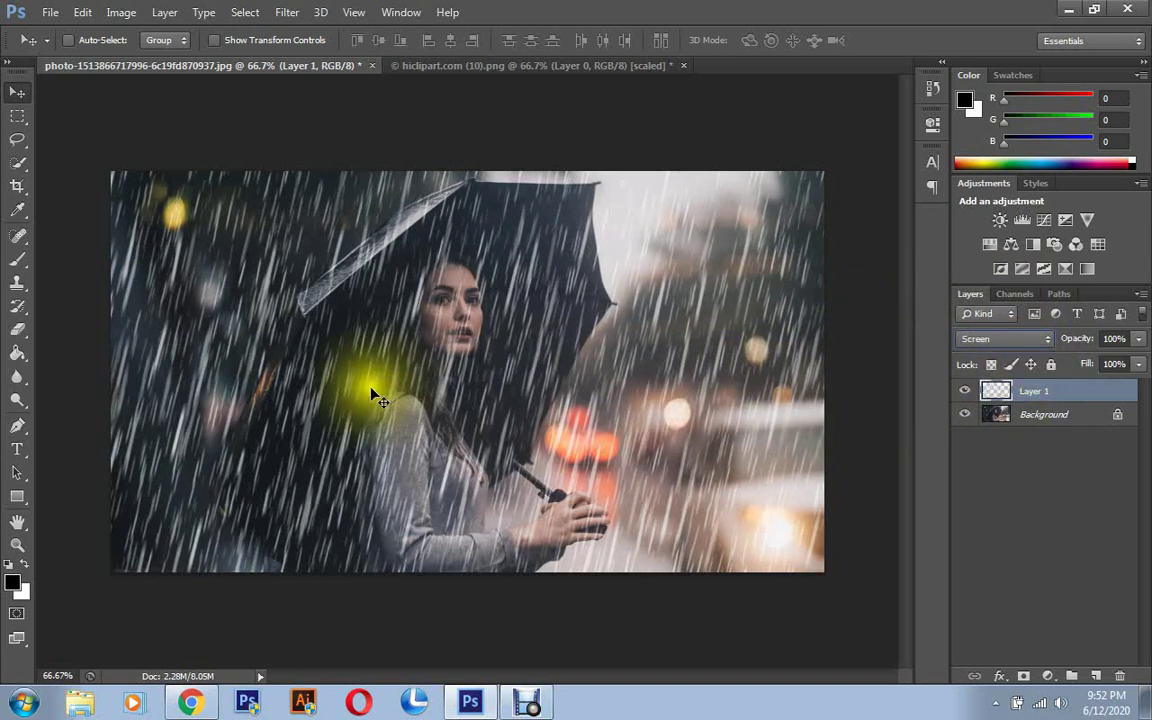
# - Nudge the rain layer into place and lower its opacity to 30%
pyautogui.moveTo(350, 375); pyautogui.dragTo(347, 372)
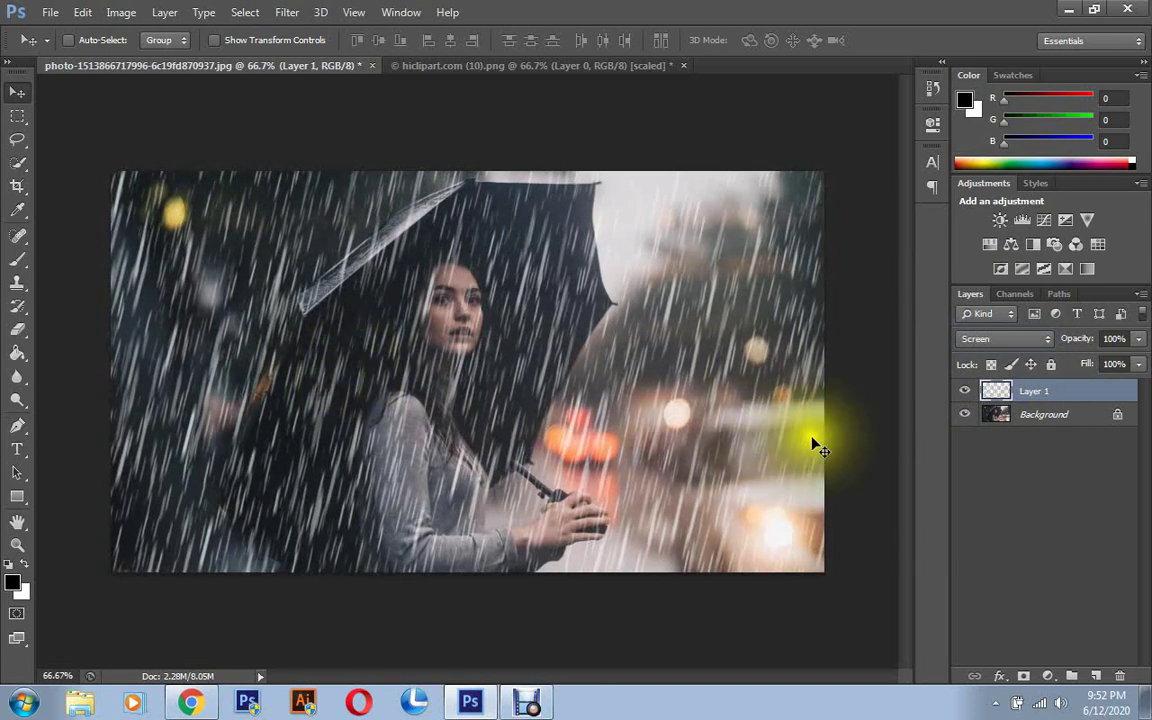
pyautogui.moveTo(816, 380); pyautogui.dragTo(857, 392)
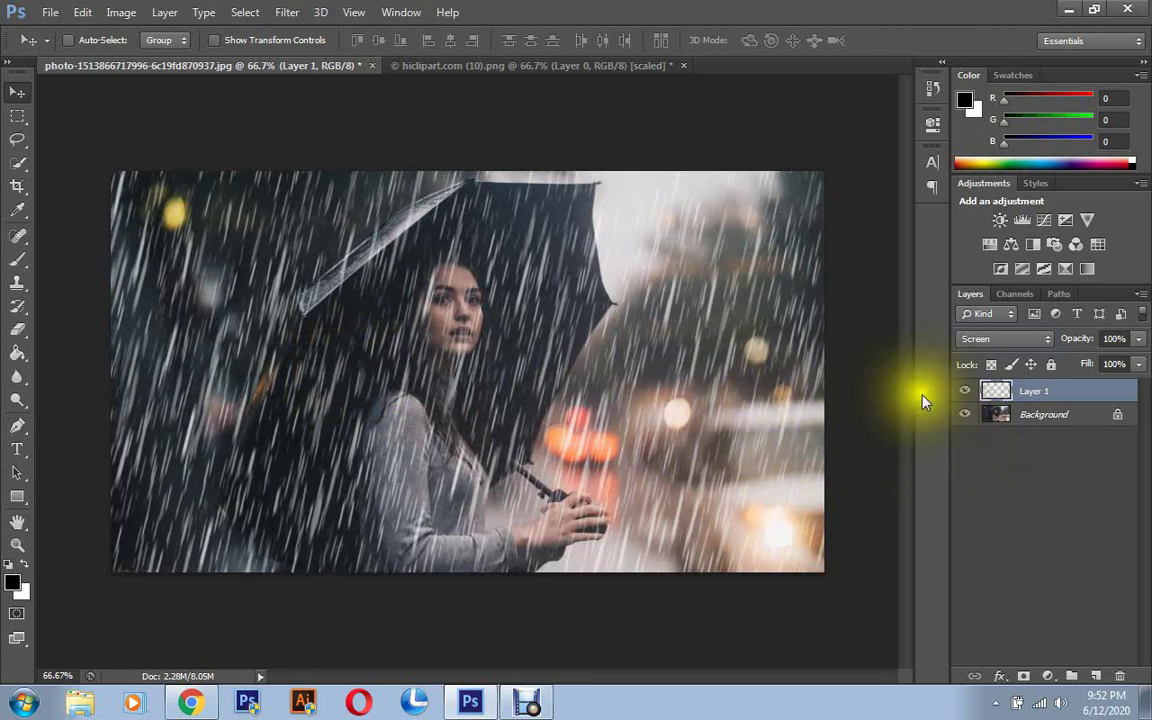
pyautogui.click(1139, 343)
pyautogui.moveTo(1139, 368); pyautogui.dragTo(1116, 368)
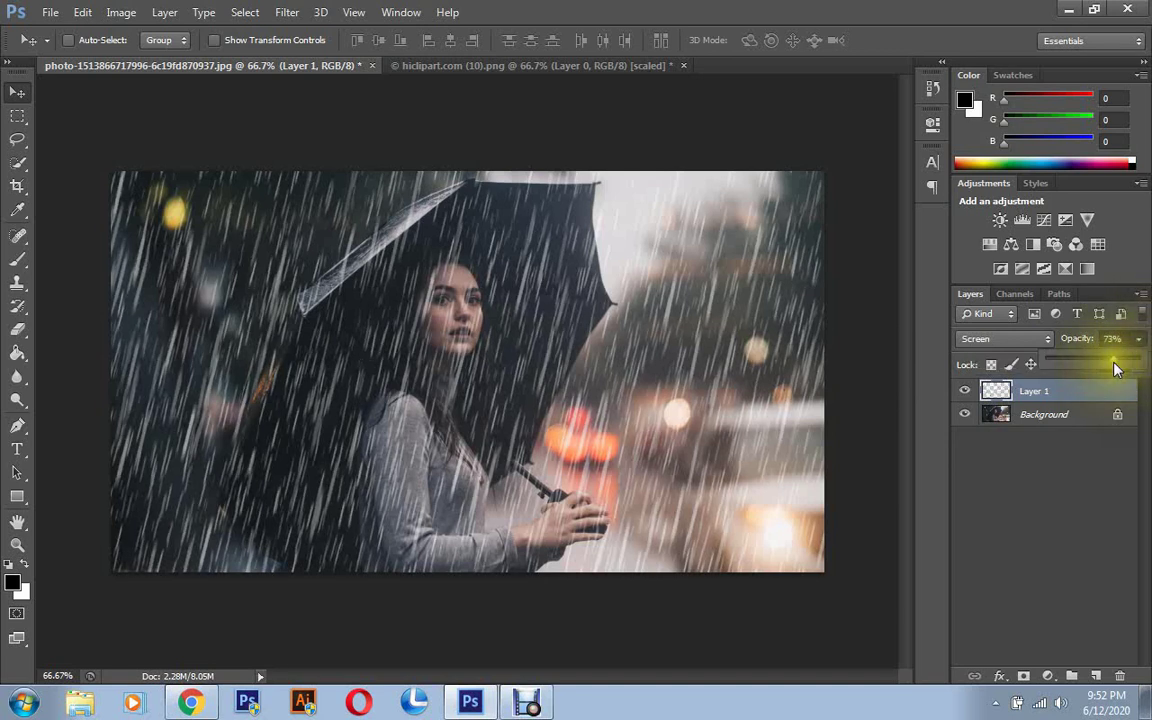
pyautogui.moveTo(1116, 368)
pyautogui.mouseDown()
pyautogui.moveTo(1066, 370)
pyautogui.moveTo(1076, 370)
pyautogui.mouseUp()
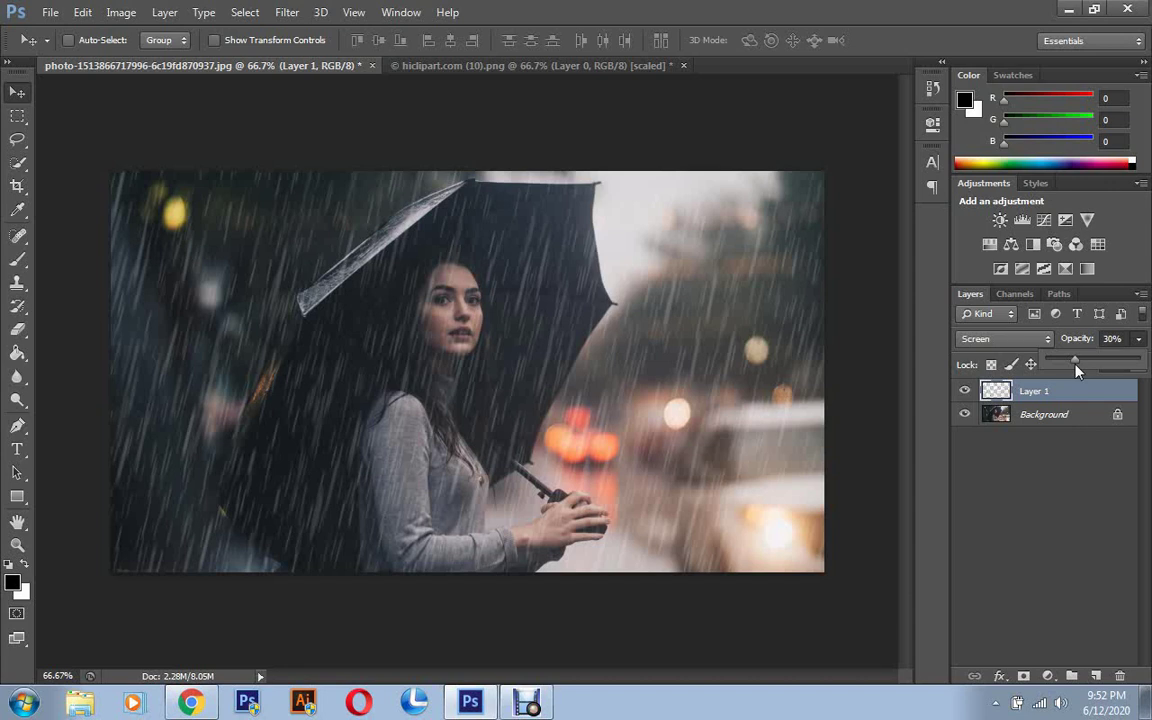
pyautogui.click(1029, 455)
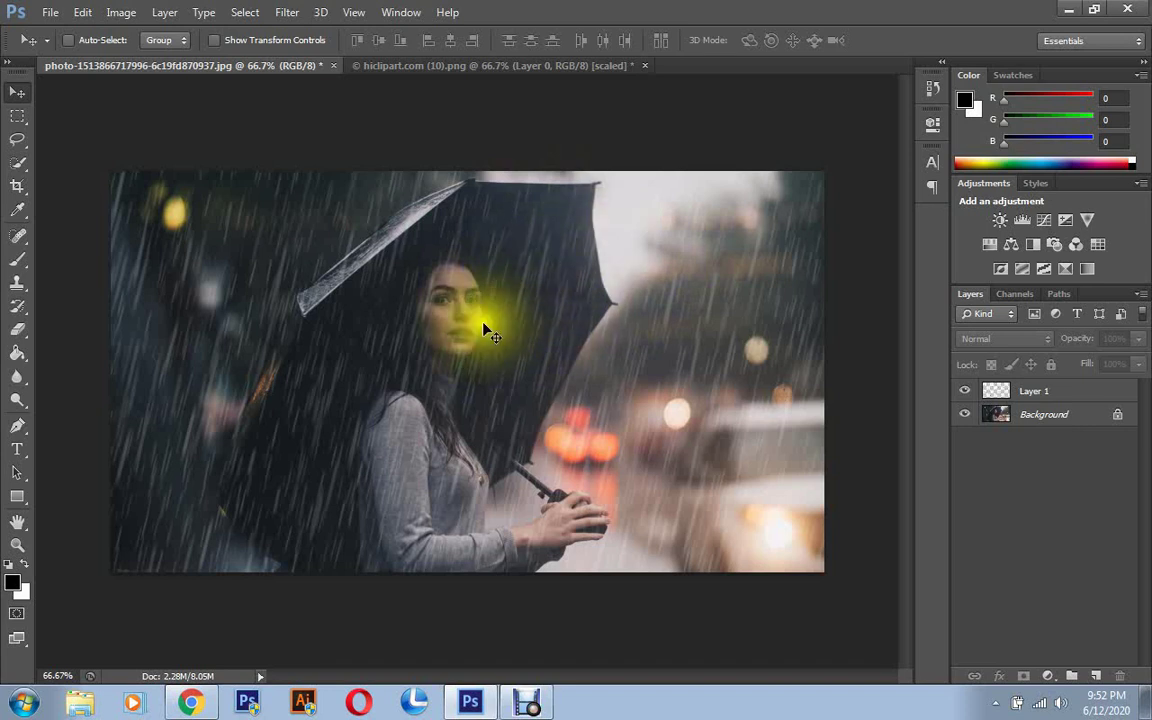
# - Select the Eraser on Layer 1 with a 64 px brush at 0% hardness
pyautogui.rightClick(17, 330)
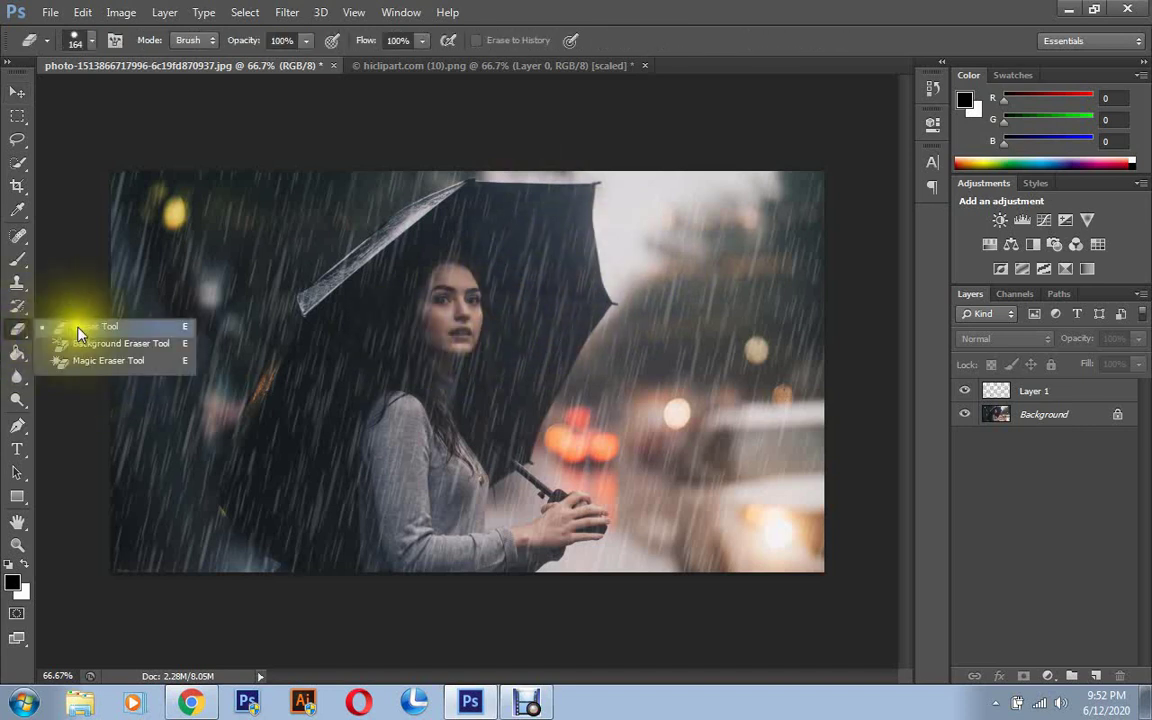
pyautogui.click(75, 324)
pyautogui.click(1013, 392)
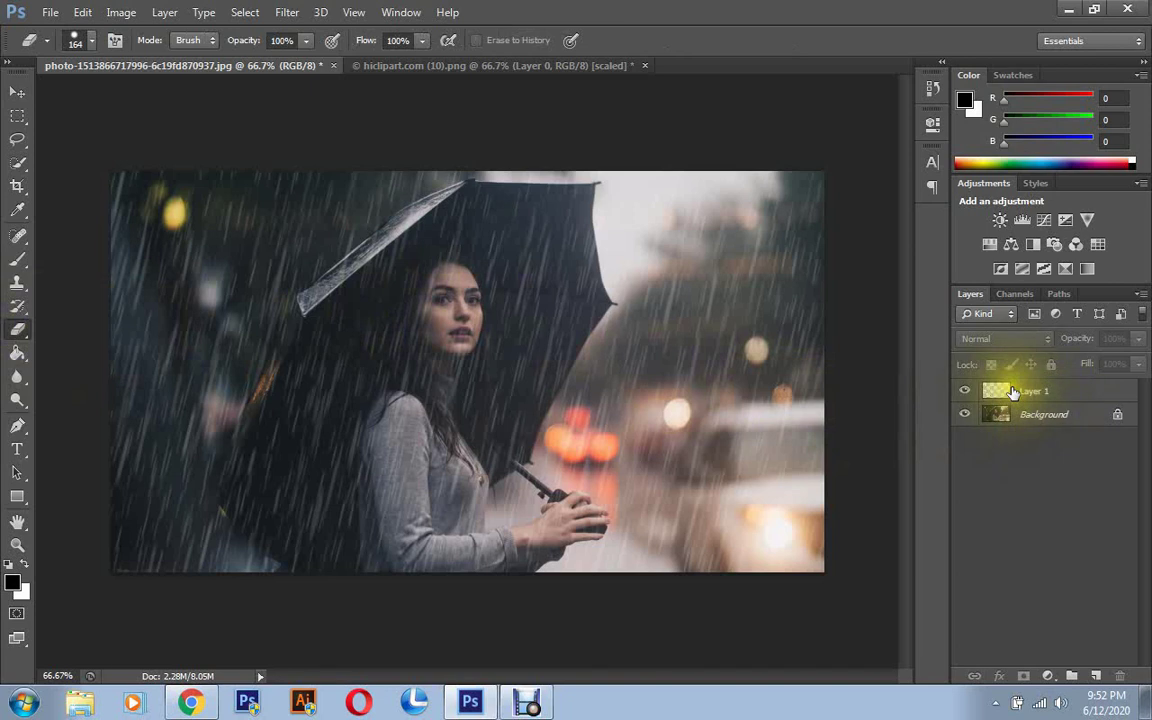
pyautogui.rightClick(476, 270)
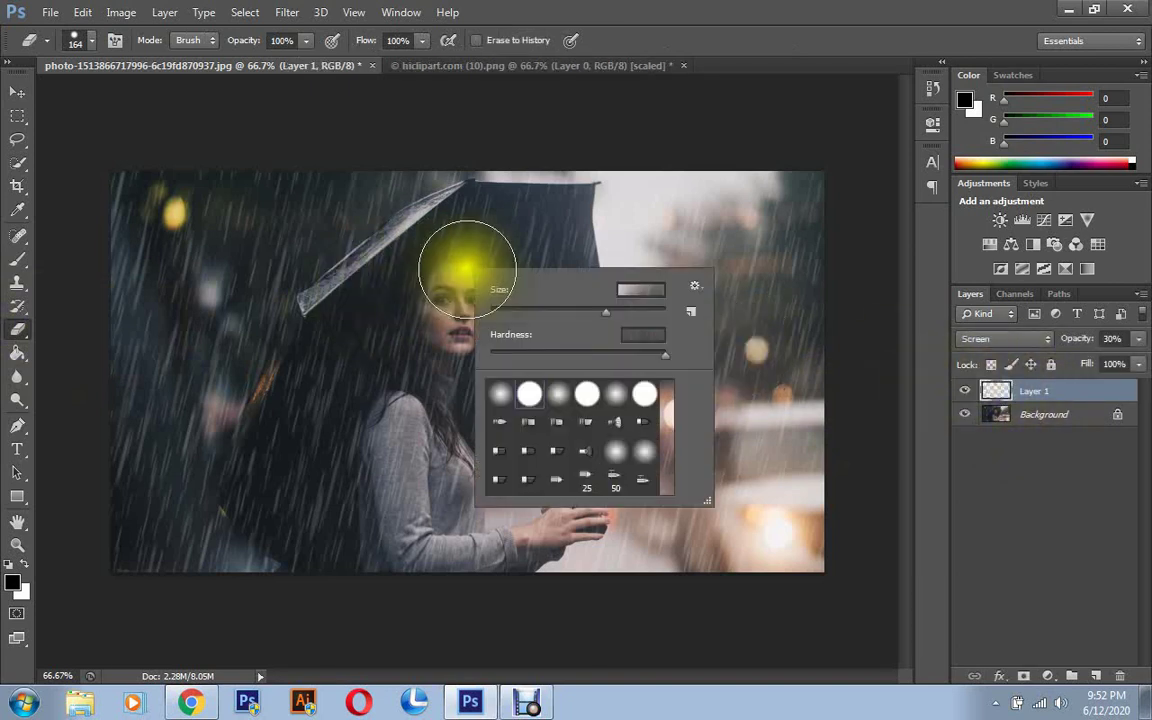
pyautogui.moveTo(547, 311); pyautogui.dragTo(508, 310)
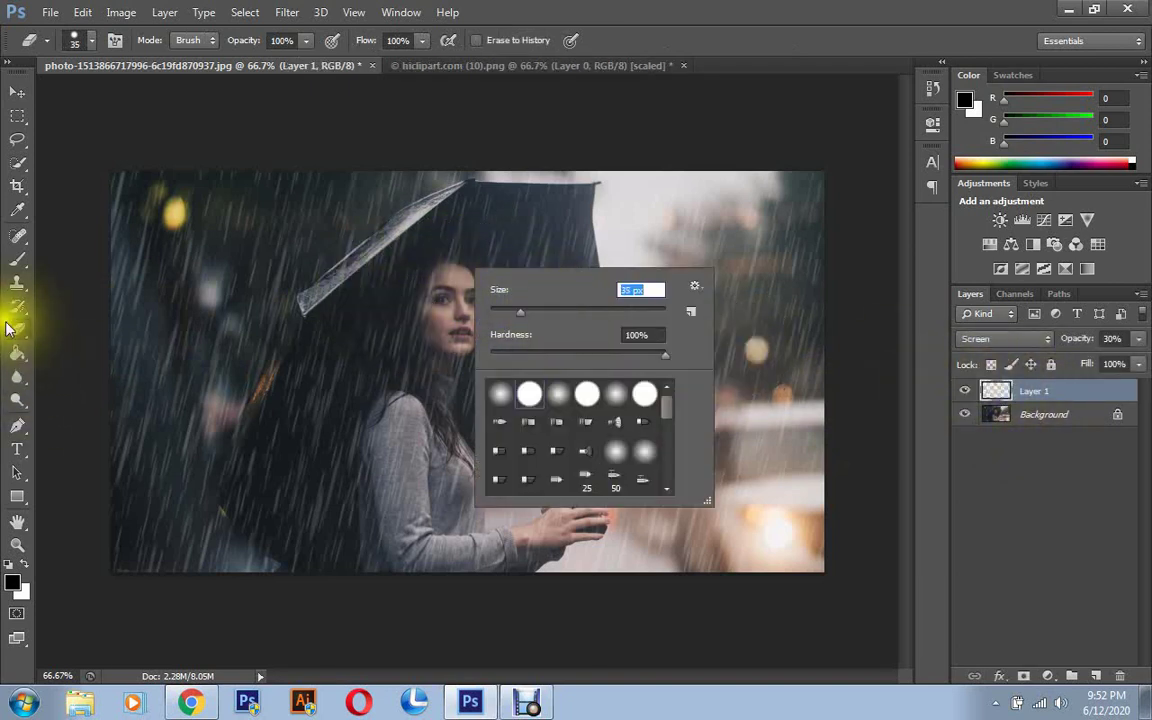
pyautogui.rightClick(16, 329)
pyautogui.click(77, 326)
pyautogui.rightClick(460, 306)
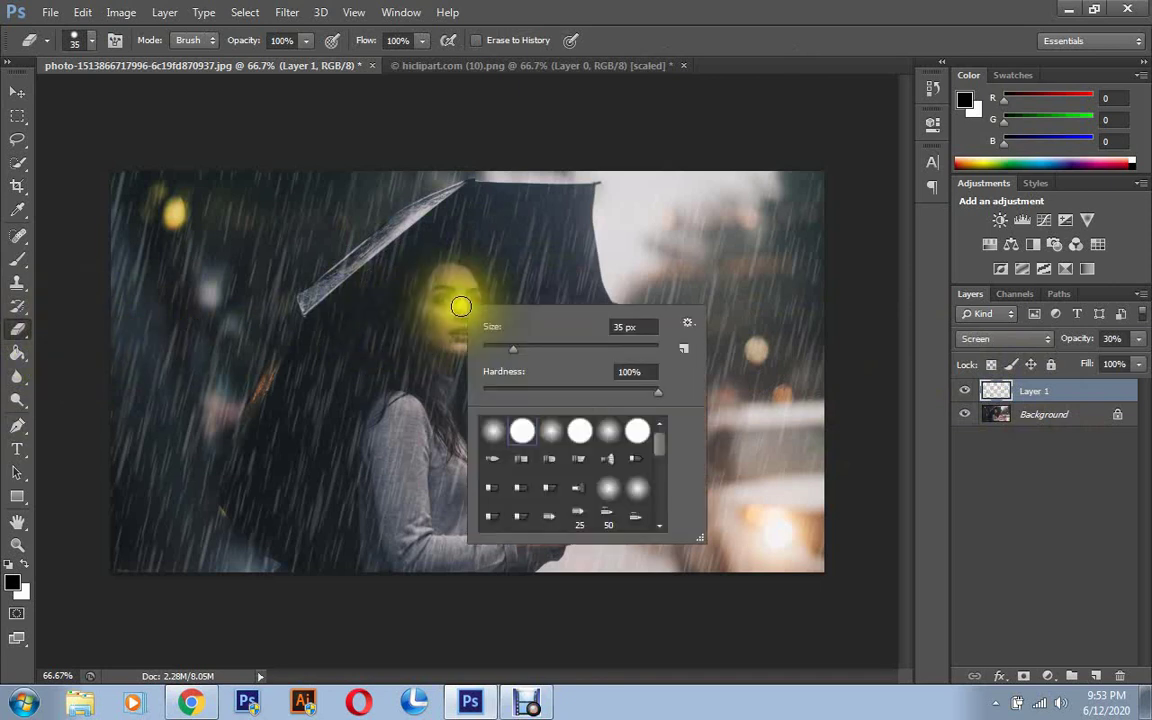
pyautogui.moveTo(512, 358); pyautogui.dragTo(537, 355)
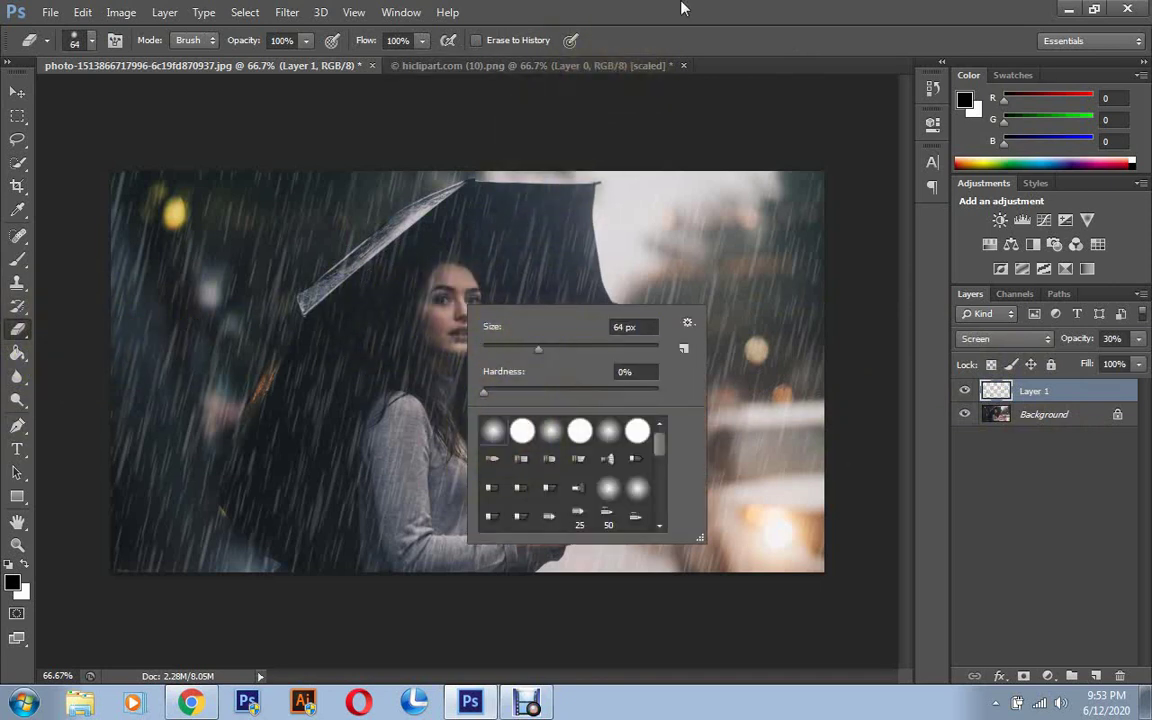
pyautogui.doubleClick(494, 434)
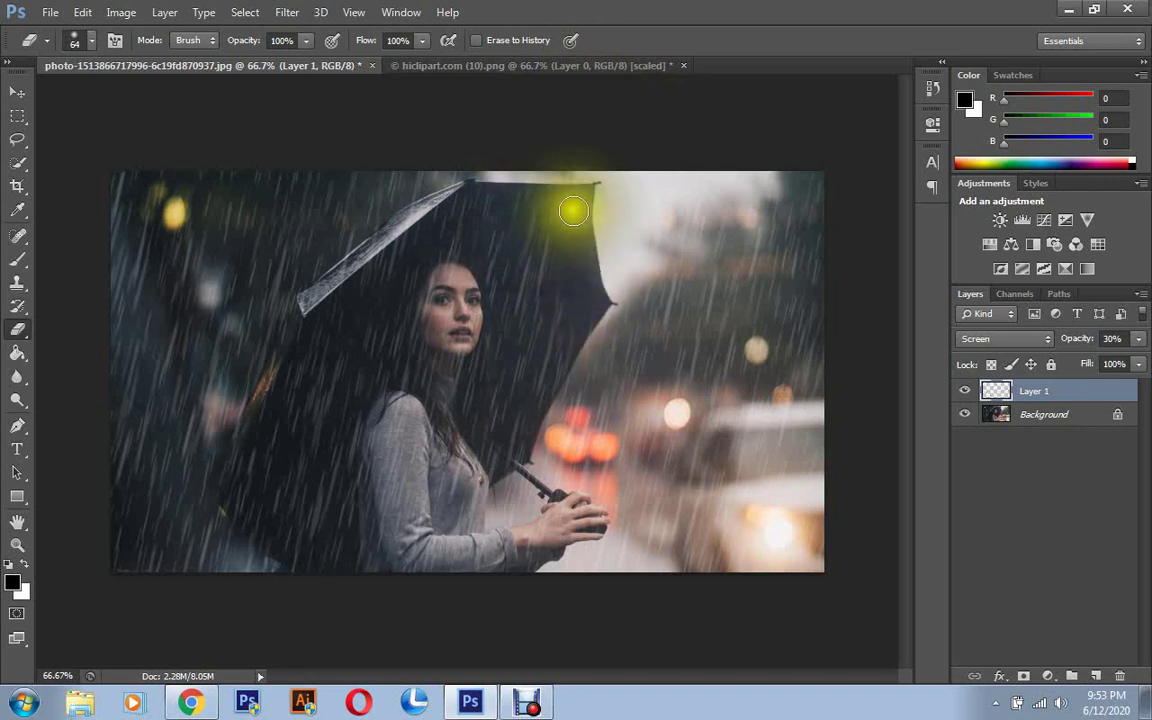
# - Erase the rain streaks over the umbrella and the woman's face, torso and arm
pyautogui.moveTo(578, 200)
pyautogui.mouseDown()
pyautogui.moveTo(537, 233)
pyautogui.moveTo(527, 273)
pyautogui.moveTo(483, 257)
pyautogui.moveTo(512, 373)
pyautogui.moveTo(514, 308)
pyautogui.moveTo(501, 329)
pyautogui.moveTo(455, 306)
pyautogui.moveTo(450, 321)
pyautogui.moveTo(473, 195)
pyautogui.moveTo(334, 327)
pyautogui.moveTo(437, 262)
pyautogui.moveTo(502, 328)
pyautogui.moveTo(540, 301)
pyautogui.moveTo(550, 337)
pyautogui.moveTo(531, 373)
pyautogui.moveTo(540, 285)
pyautogui.moveTo(483, 231)
pyautogui.moveTo(470, 327)
pyautogui.moveTo(481, 377)
pyautogui.moveTo(507, 375)
pyautogui.moveTo(489, 386)
pyautogui.moveTo(559, 341)
pyautogui.moveTo(483, 455)
pyautogui.moveTo(465, 428)
pyautogui.moveTo(458, 334)
pyautogui.moveTo(481, 406)
pyautogui.moveTo(448, 344)
pyautogui.moveTo(527, 226)
pyautogui.moveTo(553, 337)
pyautogui.moveTo(490, 270)
pyautogui.moveTo(355, 334)
pyautogui.moveTo(361, 300)
pyautogui.moveTo(321, 342)
pyautogui.moveTo(347, 381)
pyautogui.moveTo(396, 375)
pyautogui.moveTo(369, 357)
pyautogui.moveTo(378, 363)
pyautogui.moveTo(342, 501)
pyautogui.moveTo(348, 568)
pyautogui.moveTo(314, 476)
pyautogui.moveTo(345, 334)
pyautogui.moveTo(317, 397)
pyautogui.moveTo(303, 342)
pyautogui.moveTo(244, 509)
pyautogui.moveTo(296, 527)
pyautogui.moveTo(323, 401)
pyautogui.moveTo(303, 406)
pyautogui.moveTo(287, 503)
pyautogui.moveTo(327, 468)
pyautogui.moveTo(321, 530)
pyautogui.moveTo(257, 509)
pyautogui.moveTo(256, 520)
pyautogui.moveTo(327, 548)
pyautogui.moveTo(239, 512)
pyautogui.moveTo(339, 574)
pyautogui.moveTo(386, 411)
pyautogui.moveTo(465, 314)
pyautogui.moveTo(496, 430)
pyautogui.moveTo(514, 404)
pyautogui.moveTo(481, 456)
pyautogui.moveTo(386, 437)
pyautogui.moveTo(391, 450)
pyautogui.moveTo(431, 455)
pyautogui.moveTo(378, 458)
pyautogui.moveTo(464, 328)
pyautogui.moveTo(404, 391)
pyautogui.moveTo(422, 375)
pyautogui.moveTo(399, 496)
pyautogui.moveTo(468, 472)
pyautogui.mouseUp()
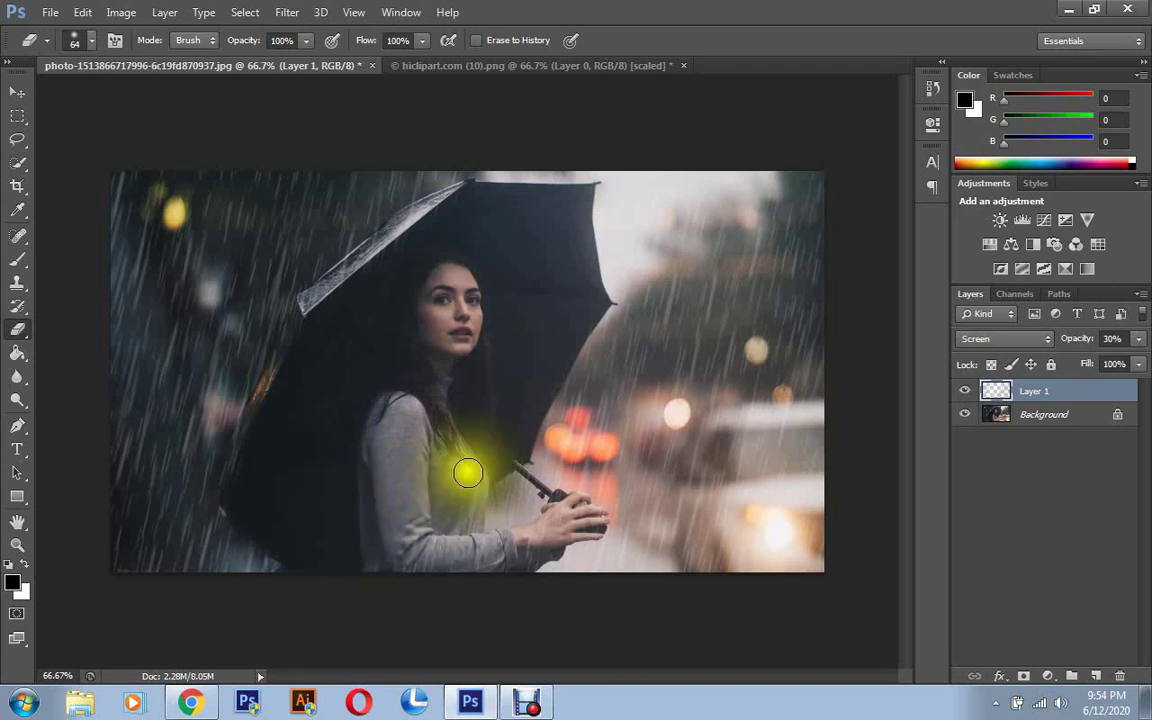
pyautogui.moveTo(447, 519)
pyautogui.mouseDown()
pyautogui.moveTo(399, 532)
pyautogui.moveTo(486, 550)
pyautogui.moveTo(370, 566)
pyautogui.moveTo(380, 424)
pyautogui.moveTo(327, 450)
pyautogui.moveTo(360, 386)
pyautogui.moveTo(338, 397)
pyautogui.moveTo(504, 543)
pyautogui.moveTo(300, 440)
pyautogui.mouseUp()
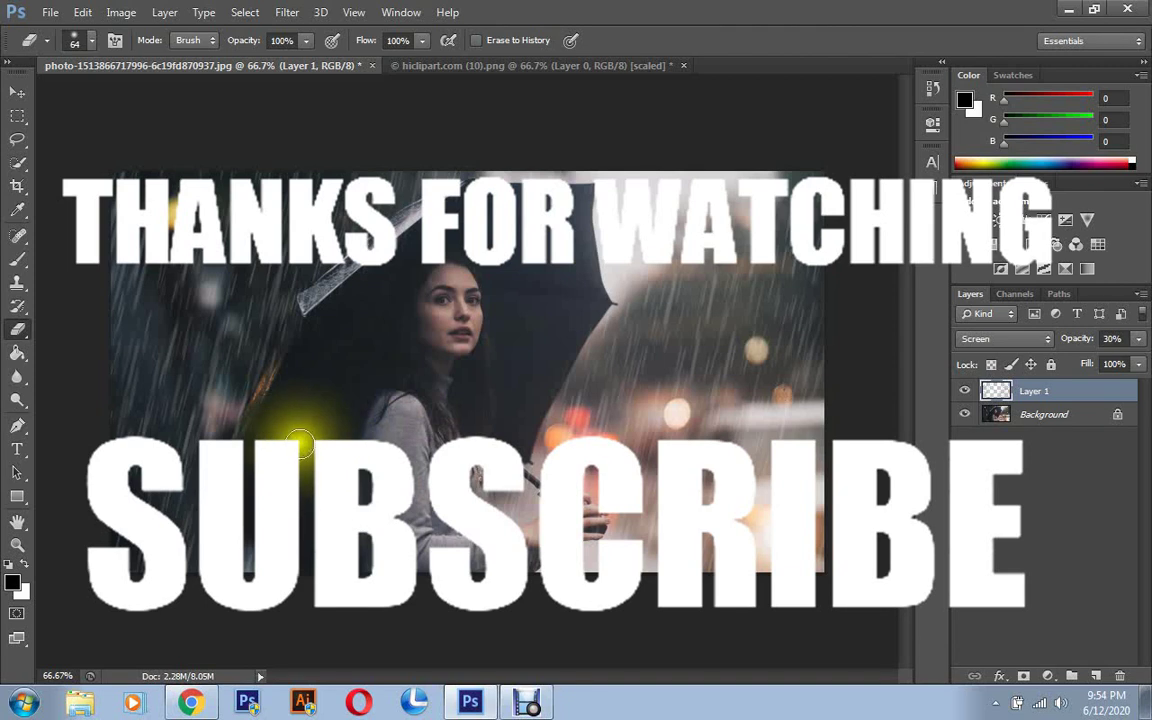